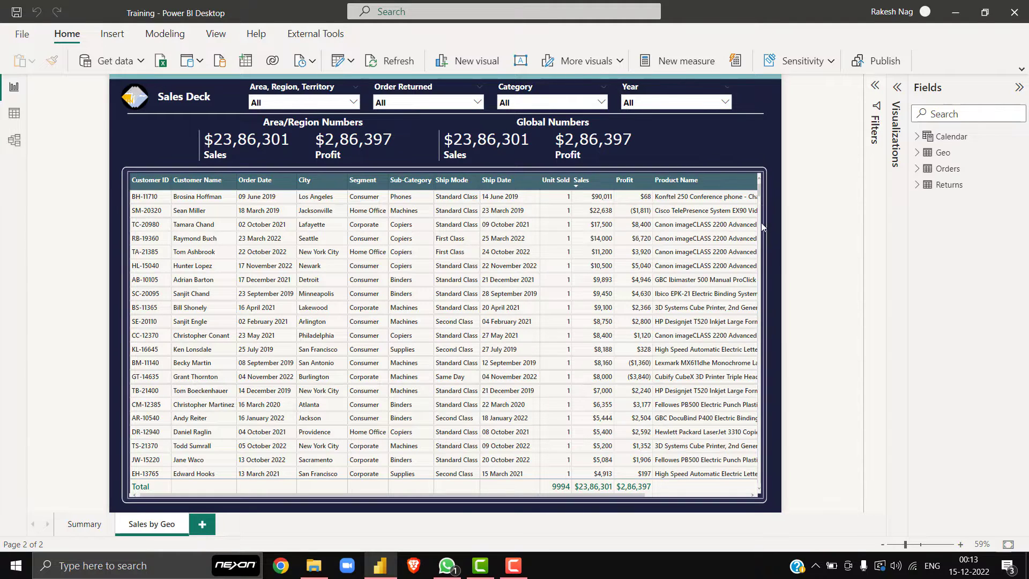
Step: Expand the Visualizations pane and select the sales table to review its Columns well fields
left_click(761, 194)
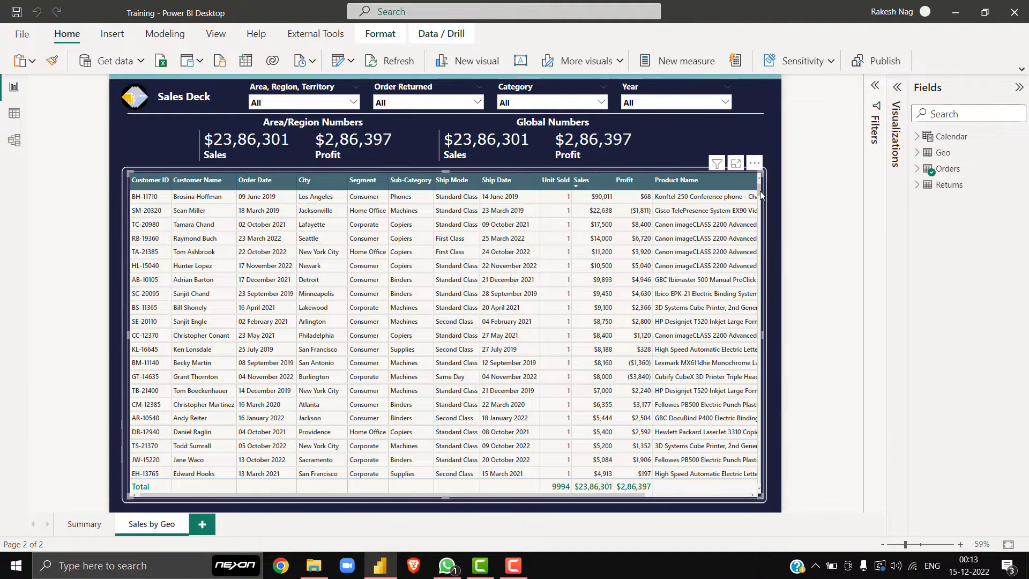
left_click(897, 87)
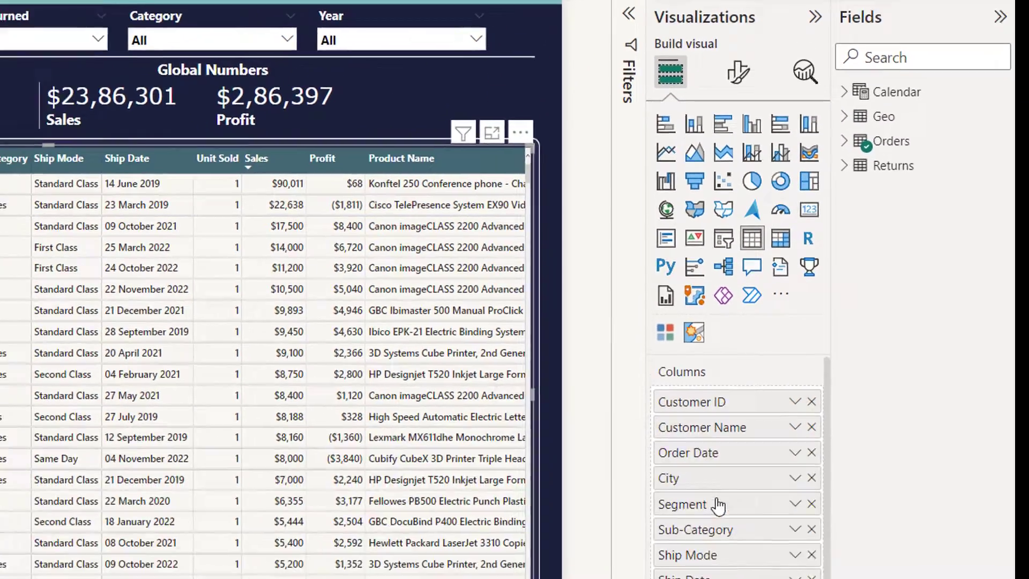
scroll(731, 390, "down", 3)
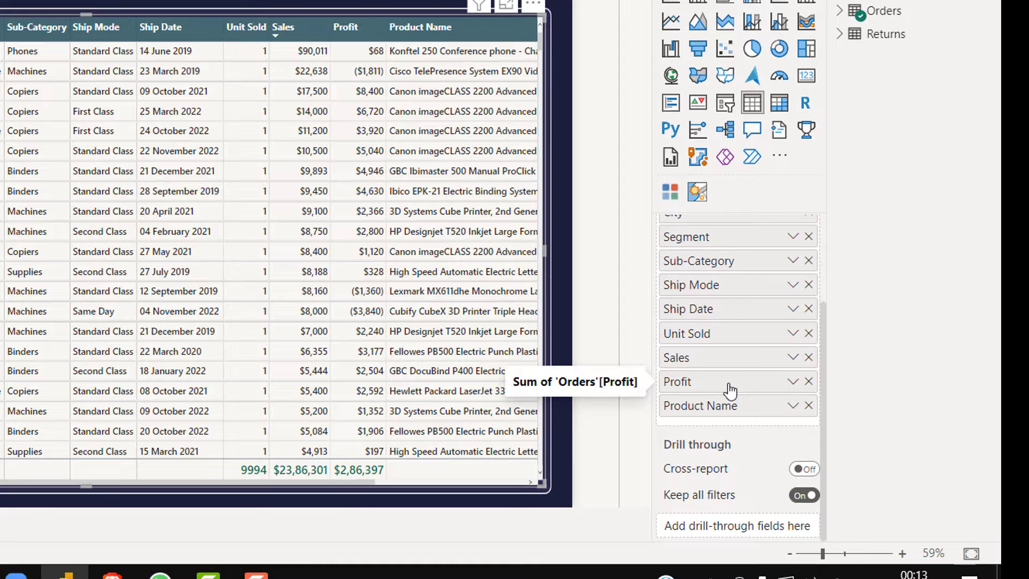
scroll(730, 390, "up", 3)
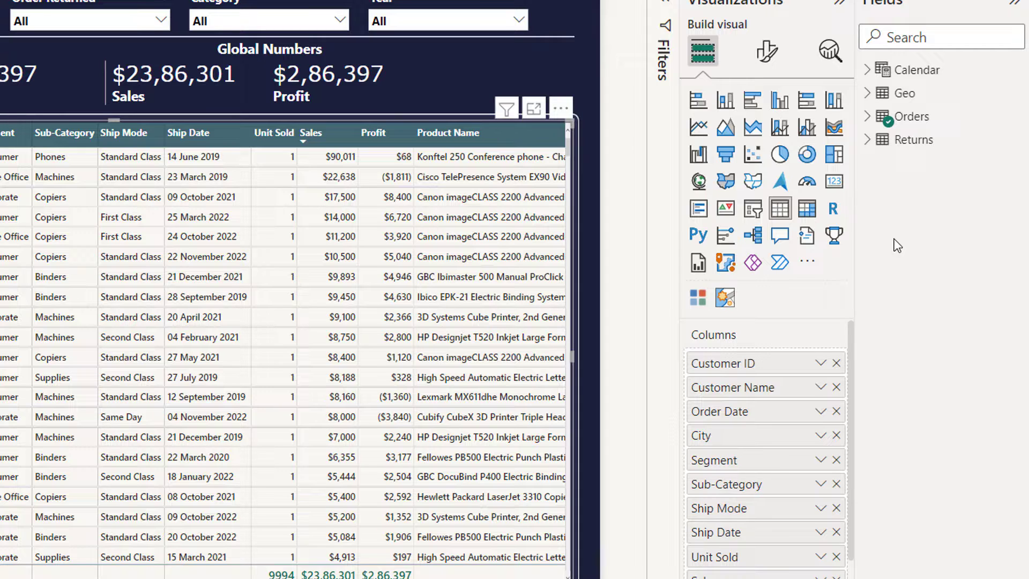
left_click(955, 413)
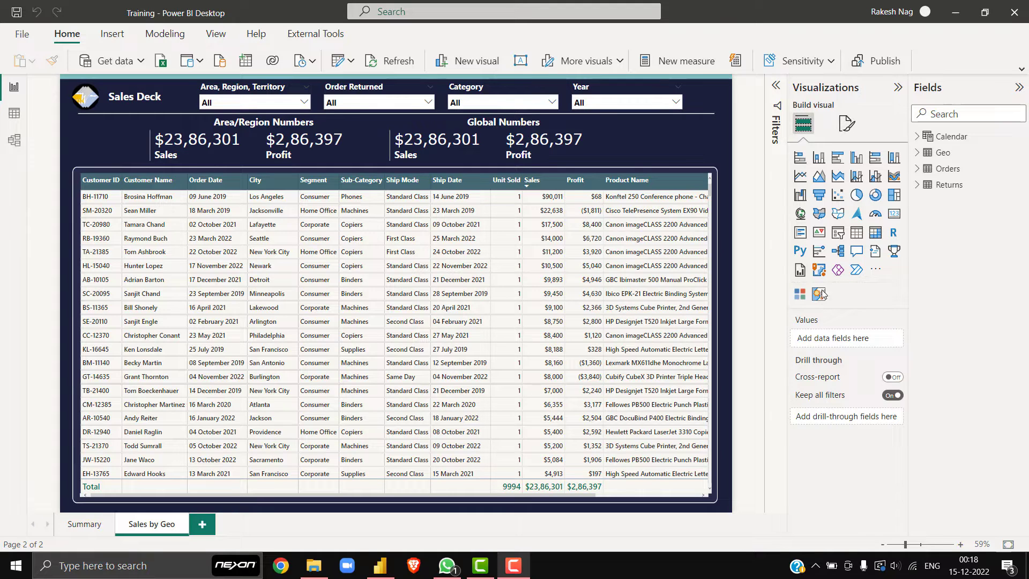
left_click(712, 185)
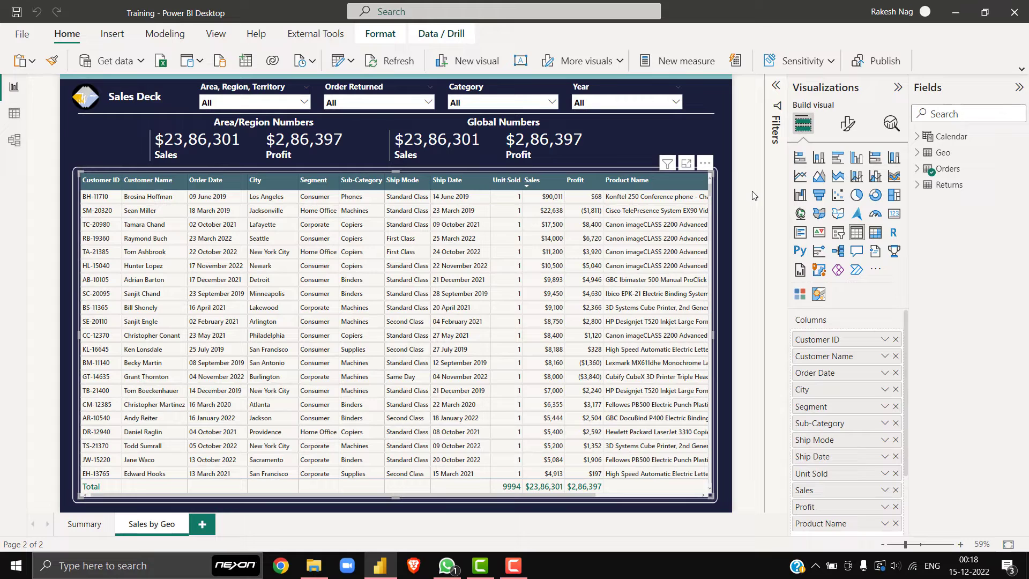
left_click(754, 195)
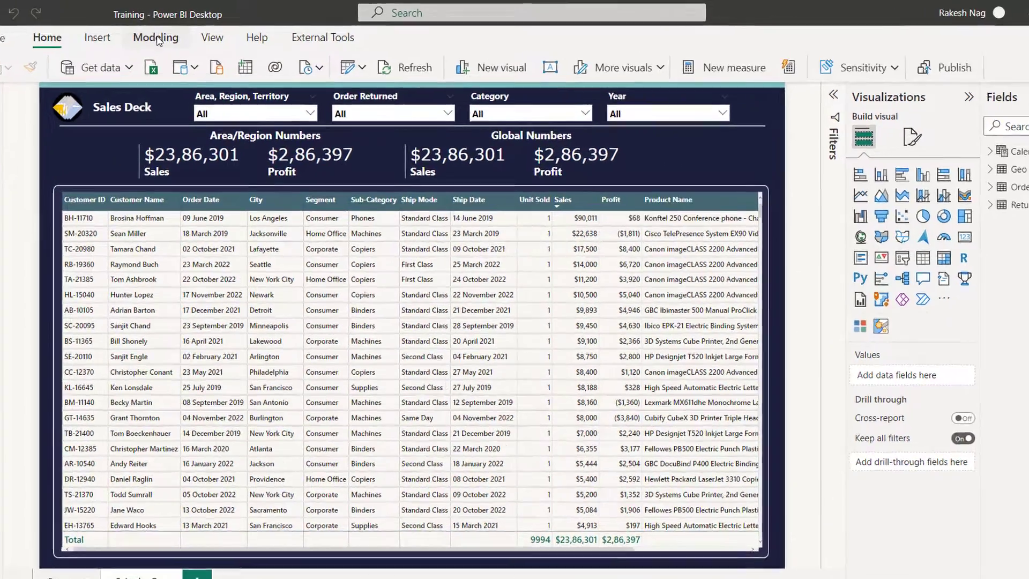
Step: Create a Fields parameter with Orders' City, Segment and Sub-Category, adding its slicer to the page
left_click(164, 33)
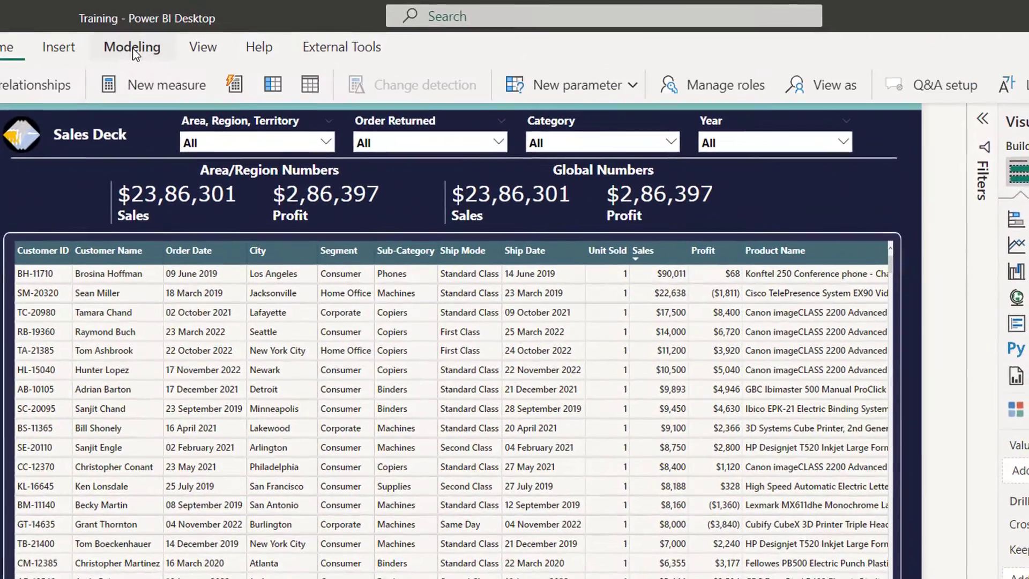
left_click(637, 89)
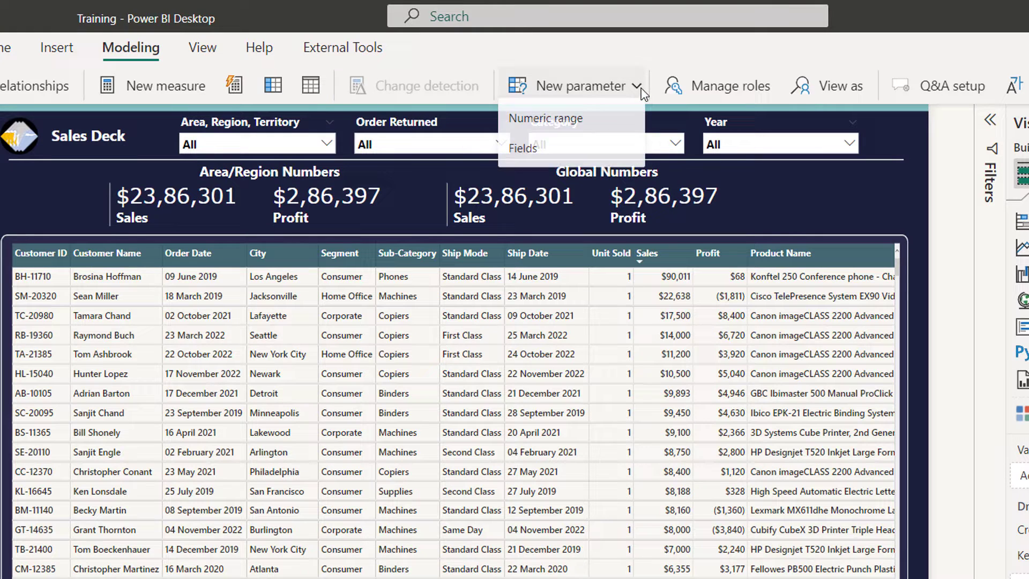
left_click(577, 155)
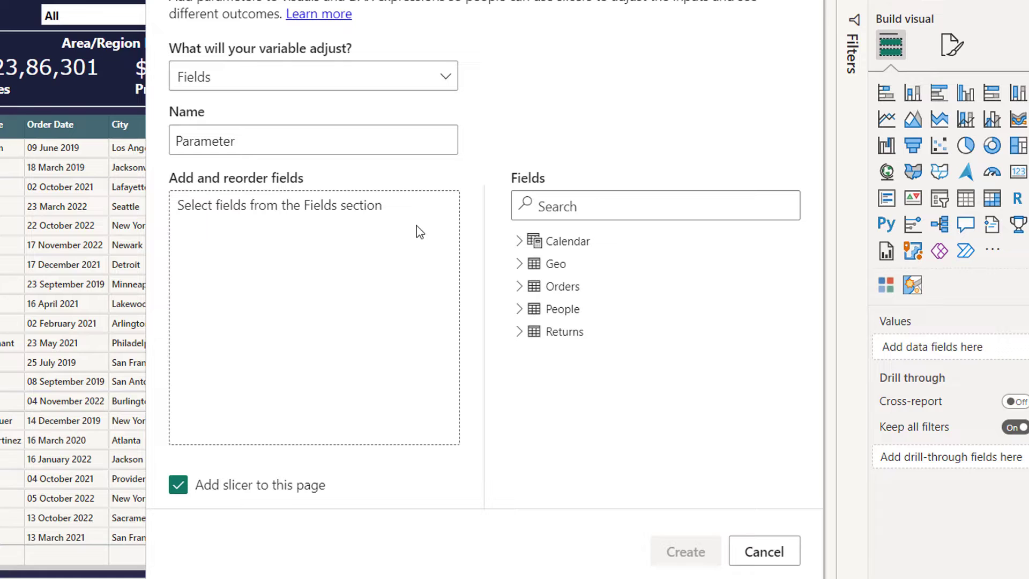
left_click(520, 287)
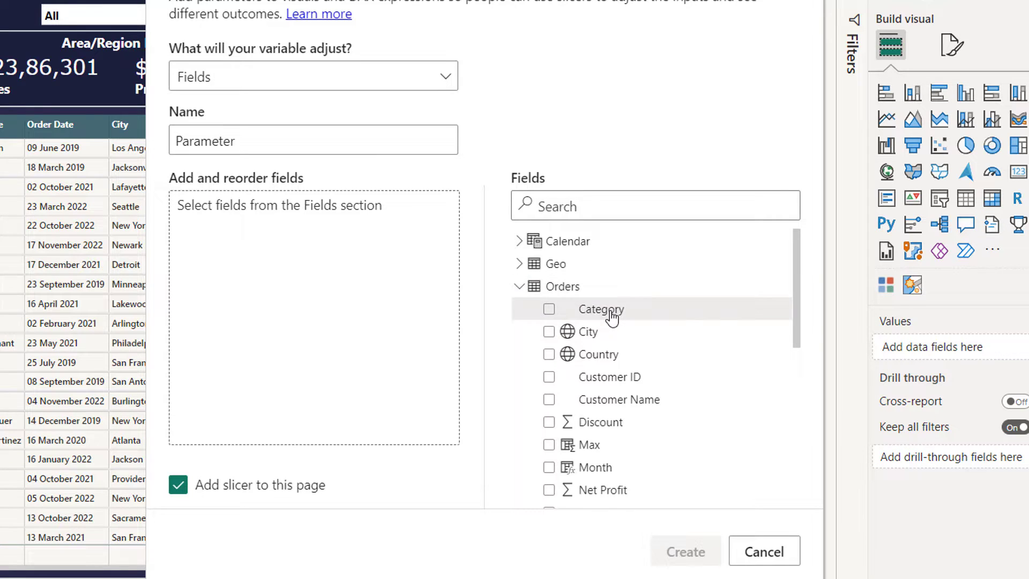
scroll(611, 311, "down", 3)
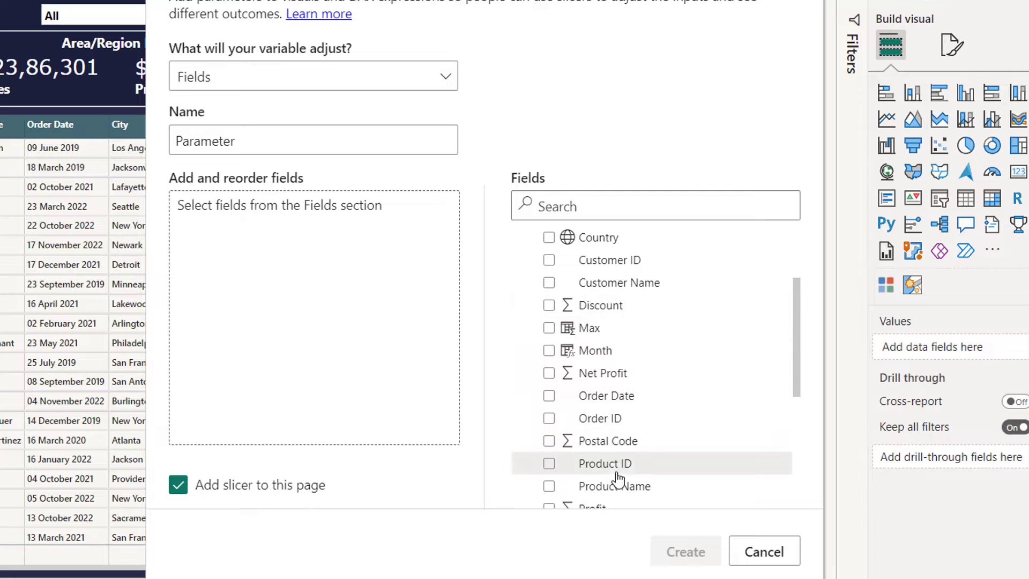
scroll(641, 343, "up", 1)
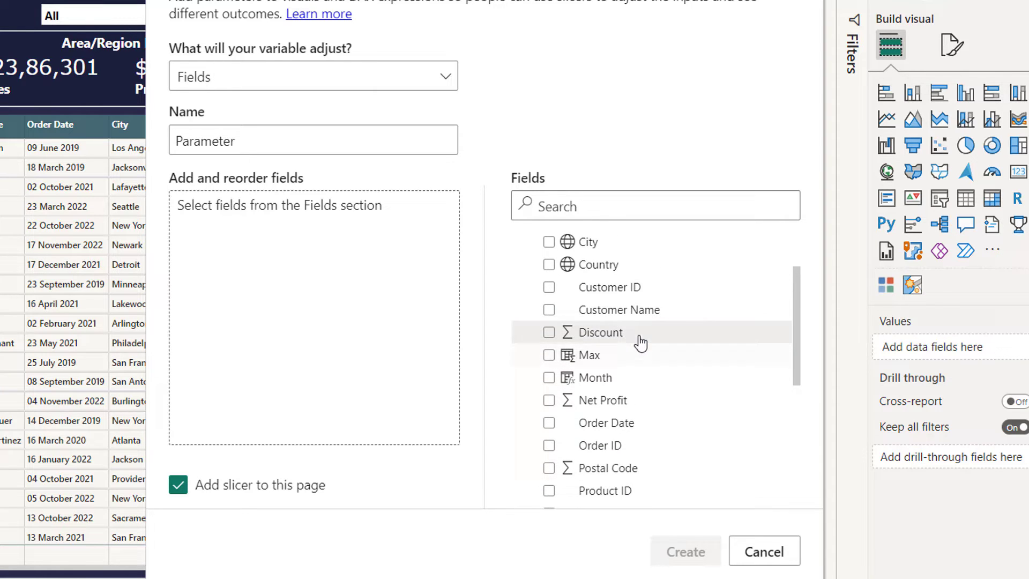
left_click_drag(591, 250, 315, 255)
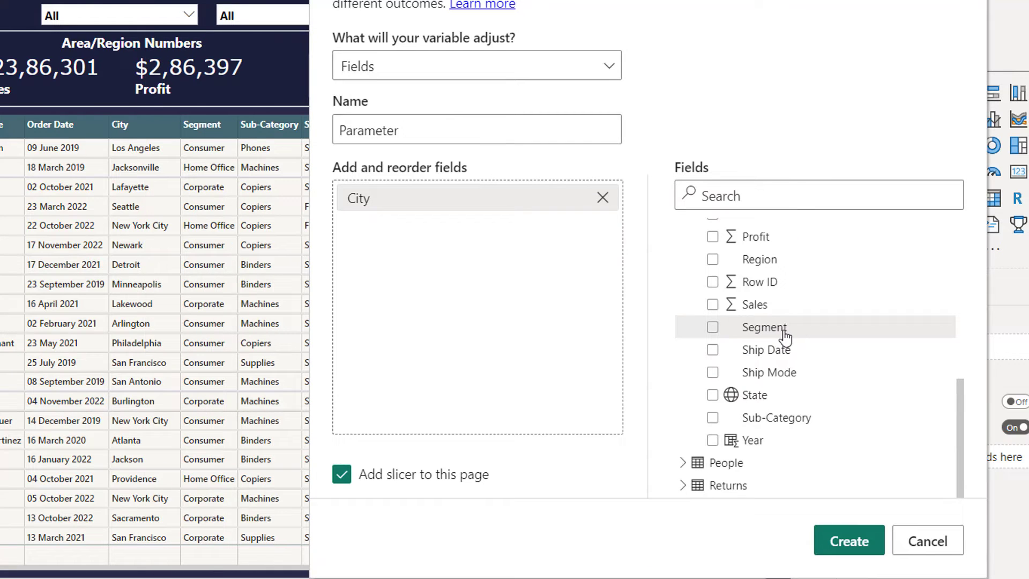
left_click_drag(718, 330, 543, 283)
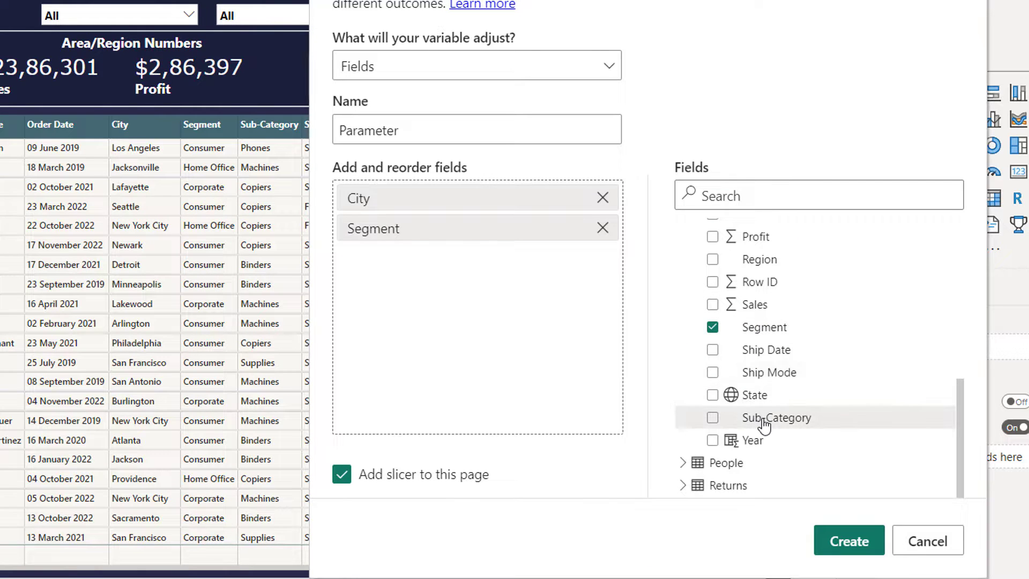
left_click_drag(709, 417, 541, 322)
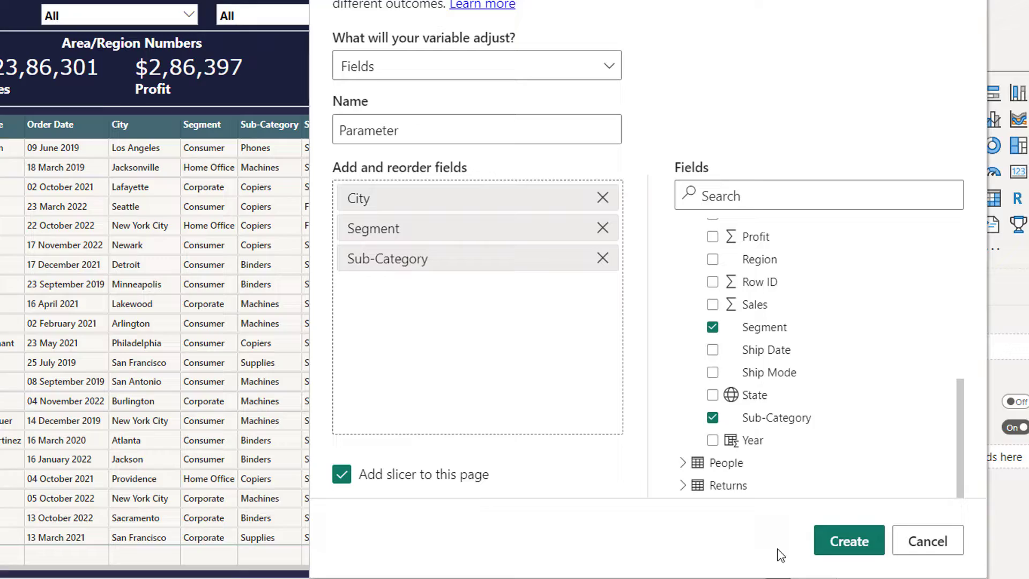
left_click(860, 541)
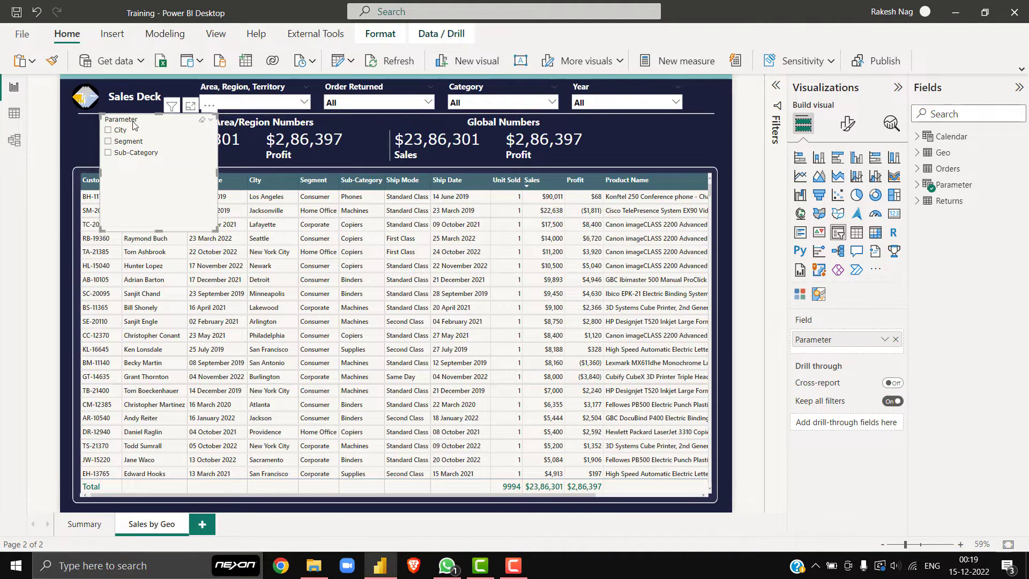
Step: Move and shorten the Parameter slicer at top-left, and remove City, Segment and Sub-Category from the table
left_click_drag(120, 113, 81, 74)
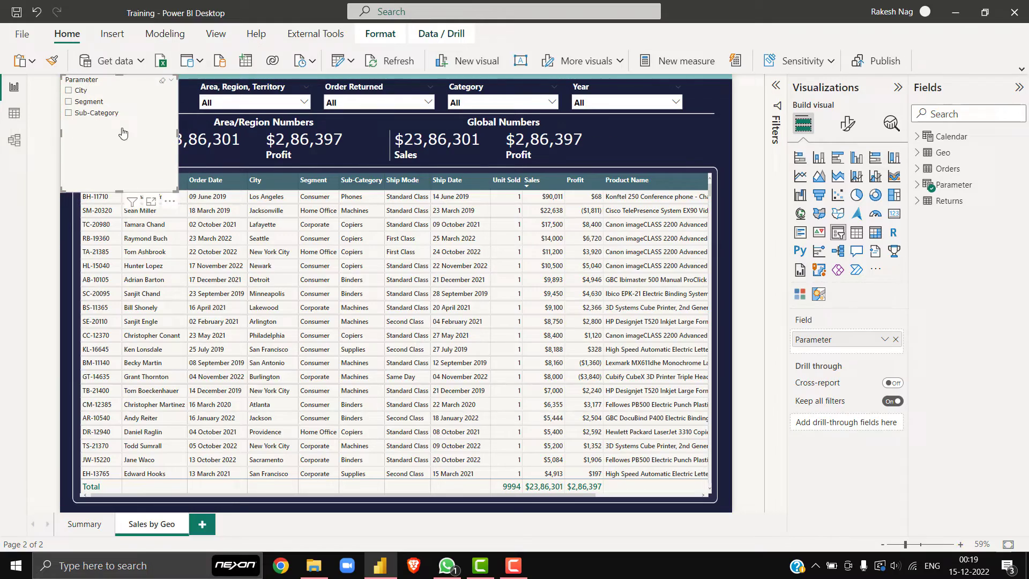
left_click_drag(120, 191, 117, 159)
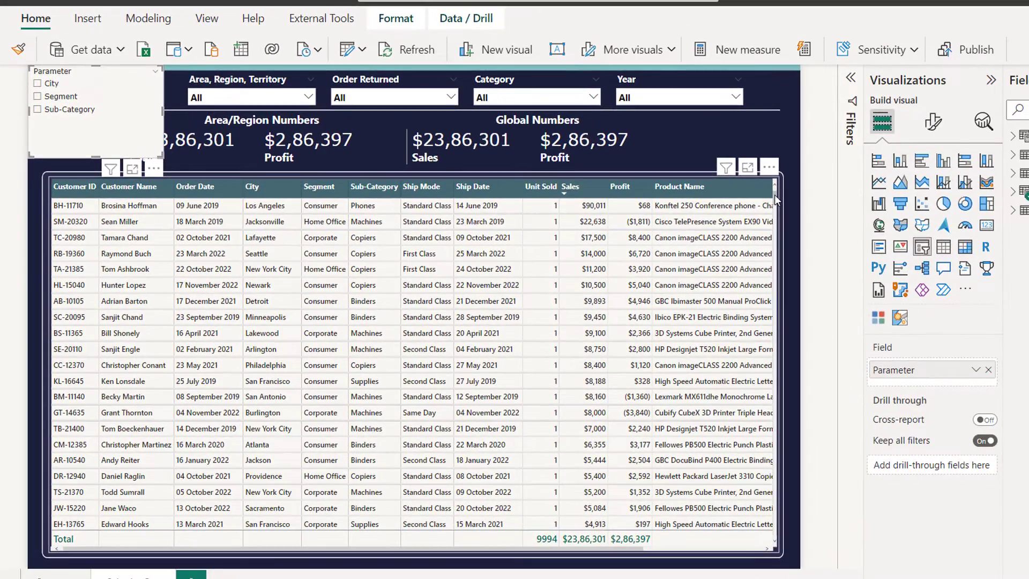
left_click(774, 196)
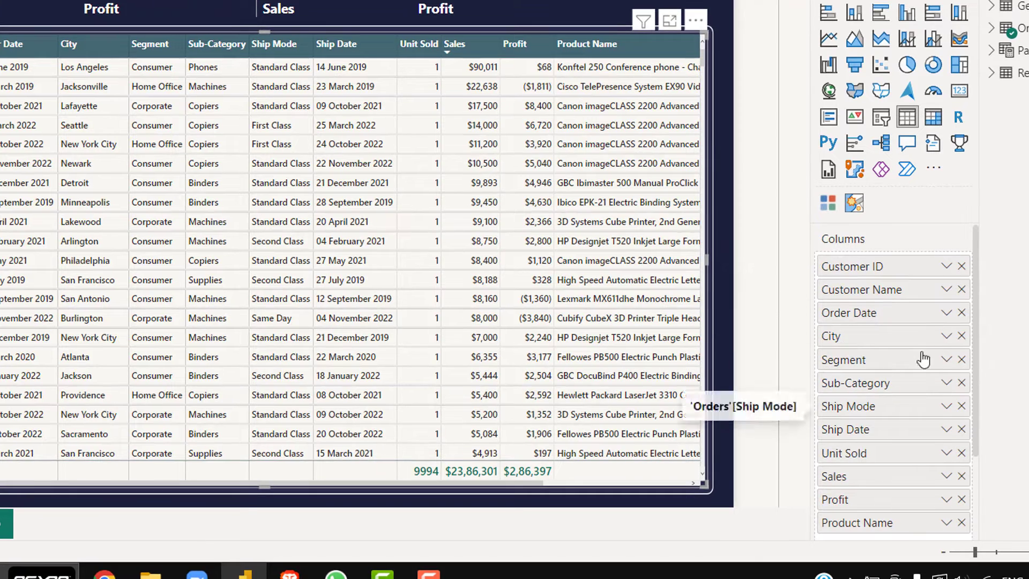
left_click(962, 338)
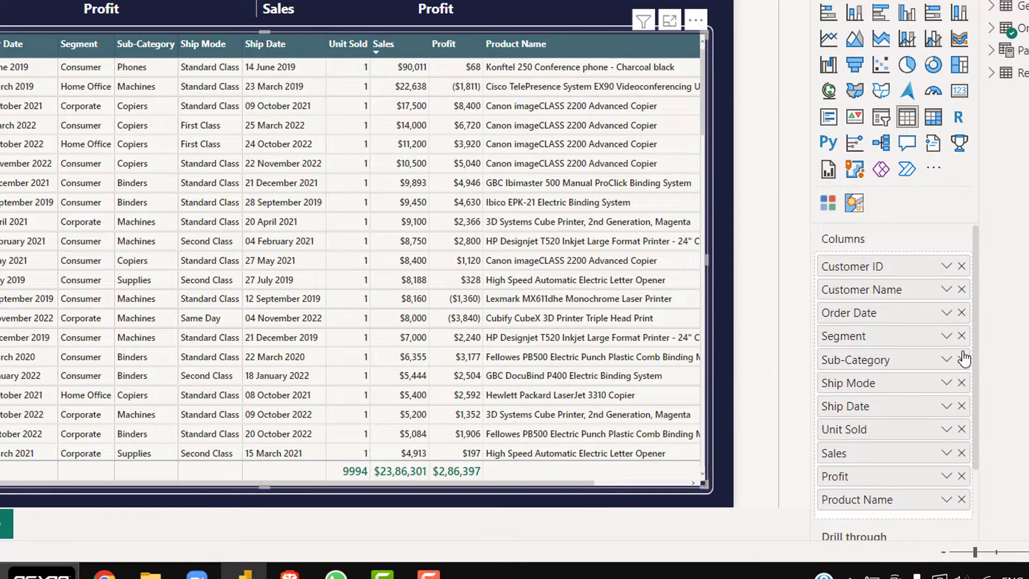
left_click(962, 337)
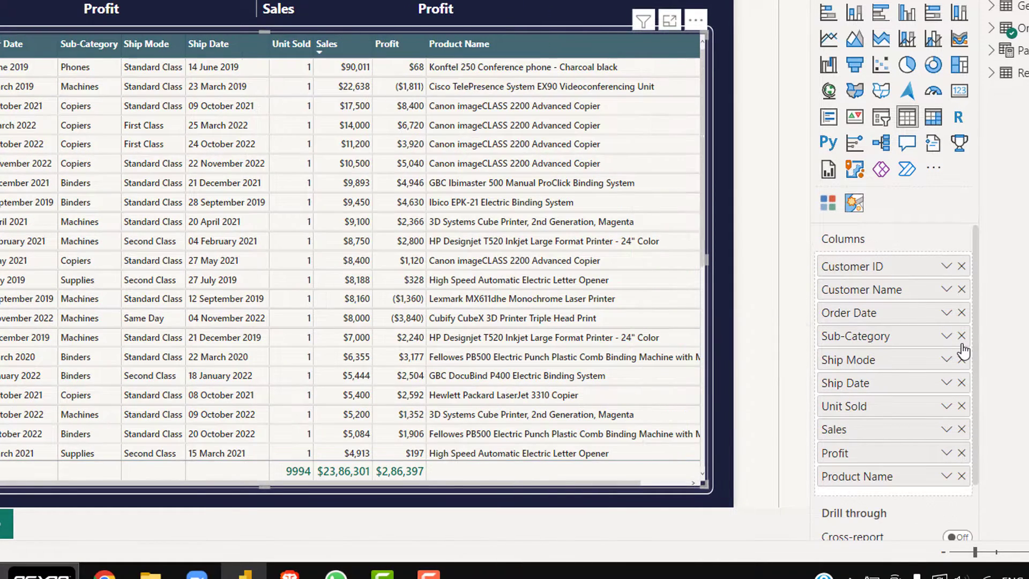
left_click(962, 337)
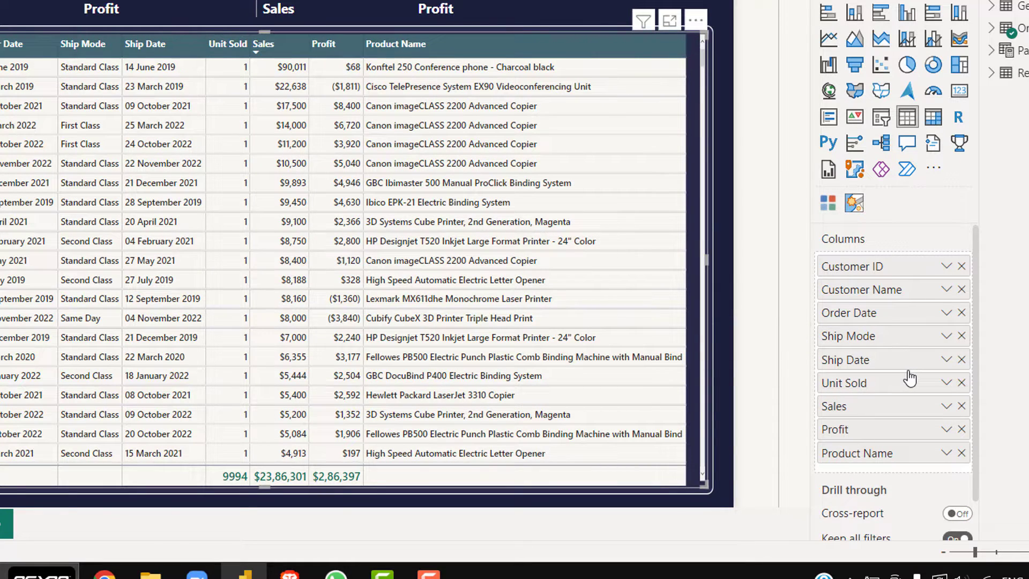
left_click(992, 50)
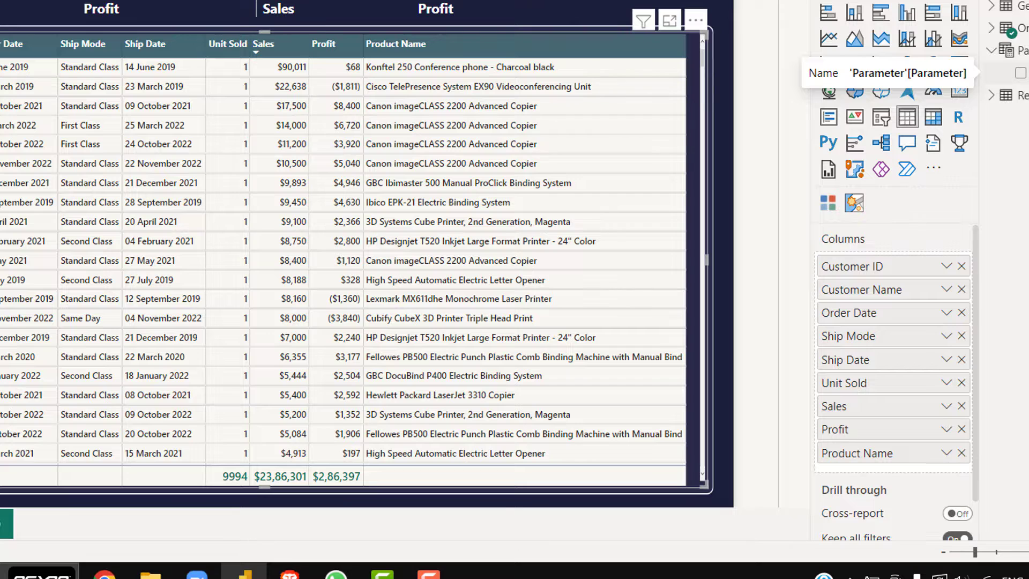
Step: Add the Parameter field to the table's columns, test it with Segment and Sub-Category, then view the data
left_click_drag(1021, 73, 952, 312)
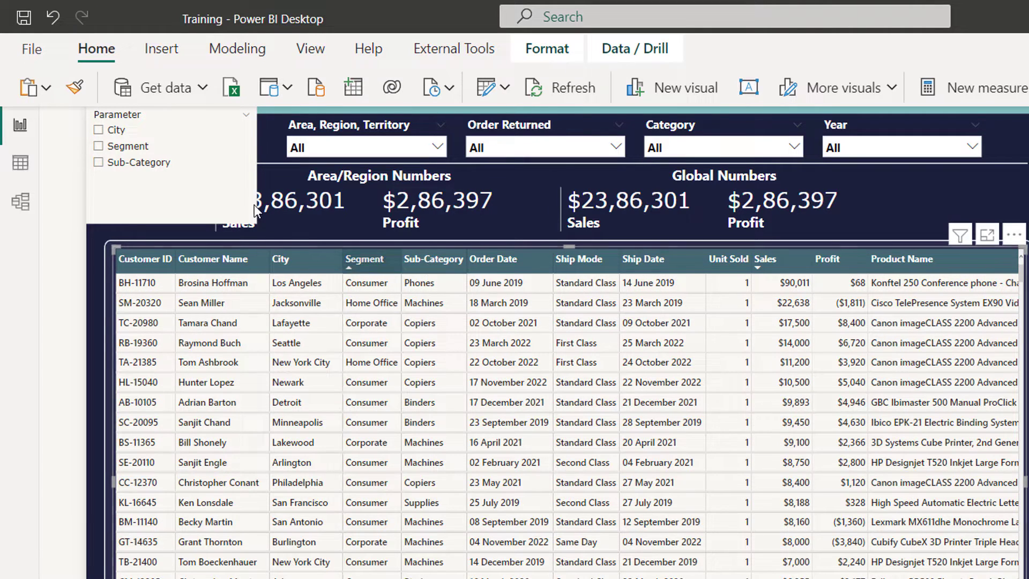
left_click(137, 153)
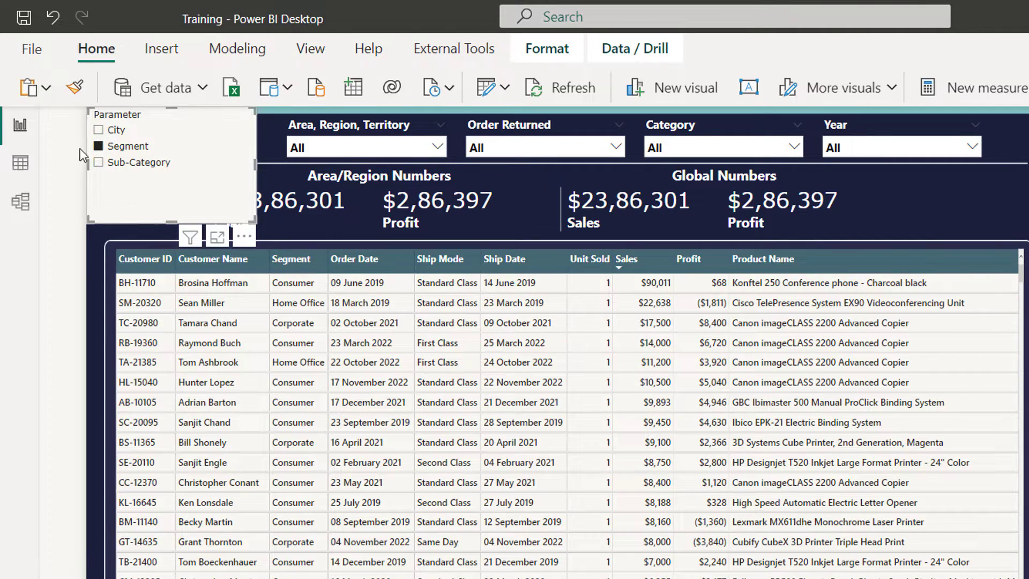
left_click(123, 167)
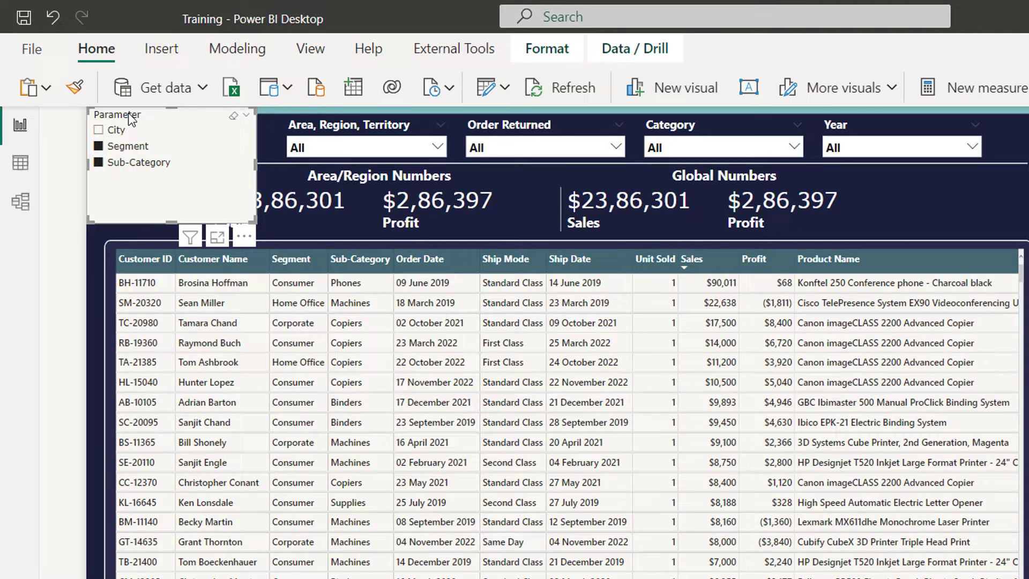
left_click(114, 130)
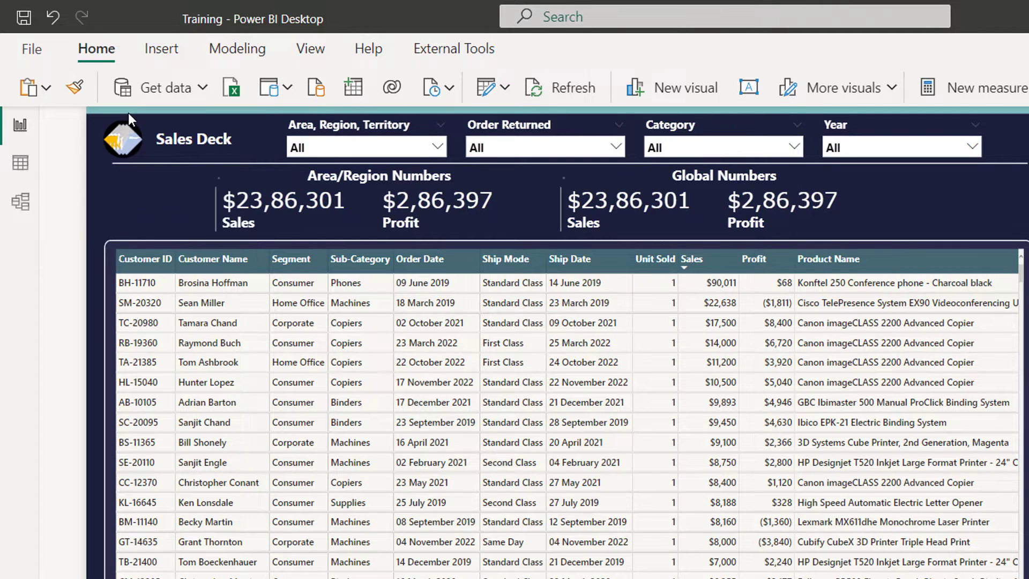
left_click(22, 166)
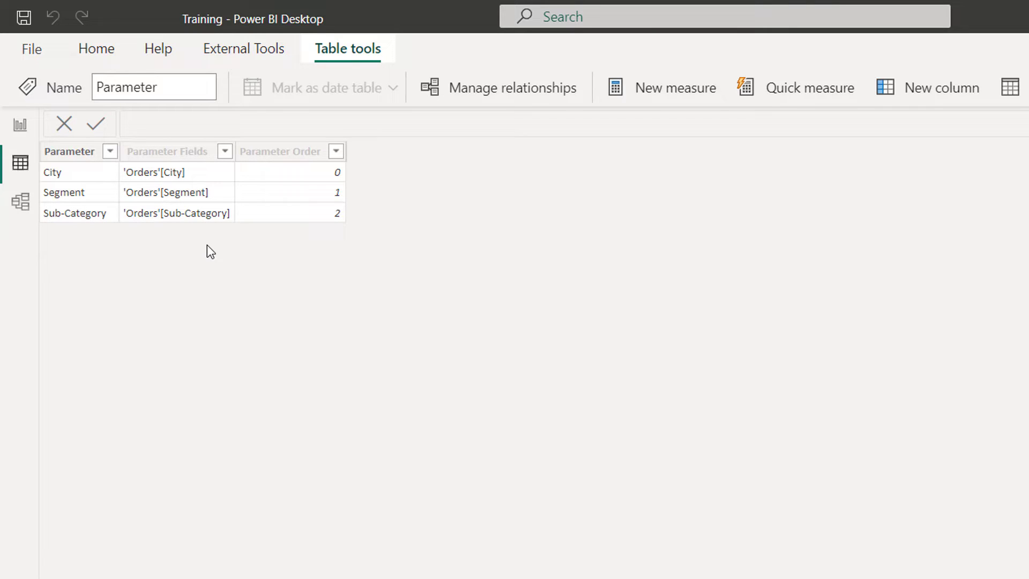
Step: In Manage roles, create a new security role named Segment
left_click(26, 127)
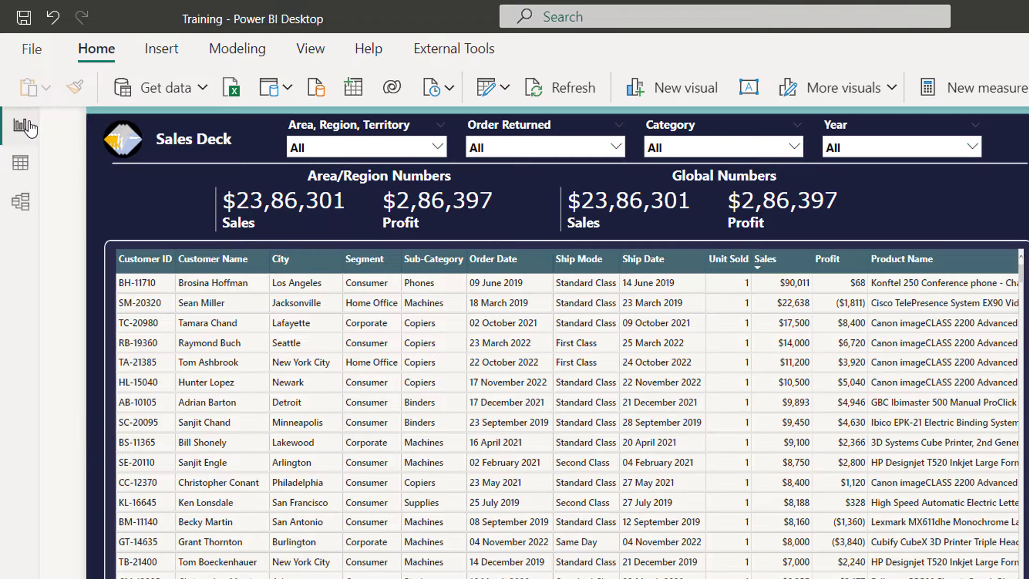
left_click(252, 47)
left_click(867, 89)
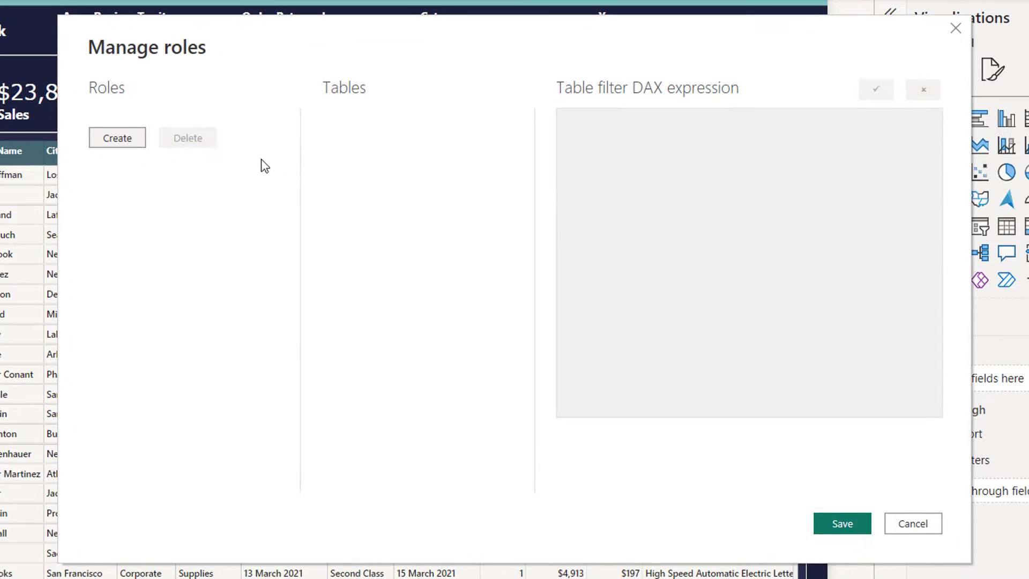
left_click(130, 138)
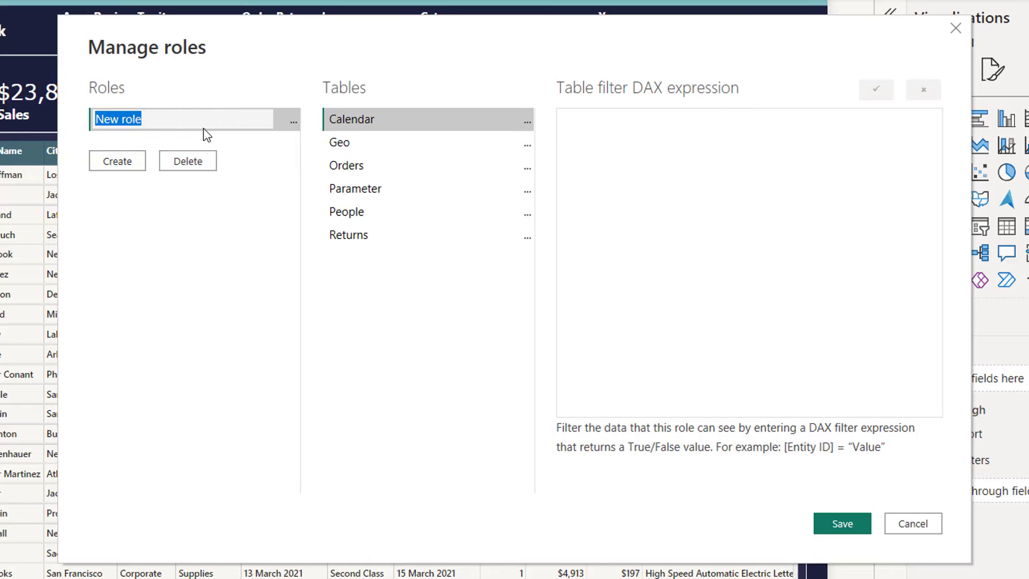
type("Segmen")
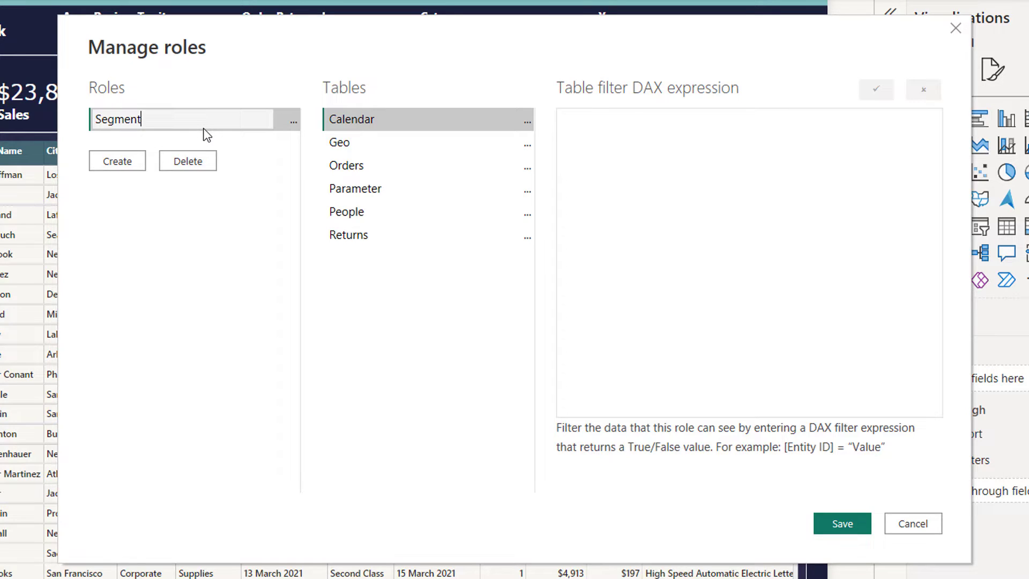
type("t")
left_click(216, 261)
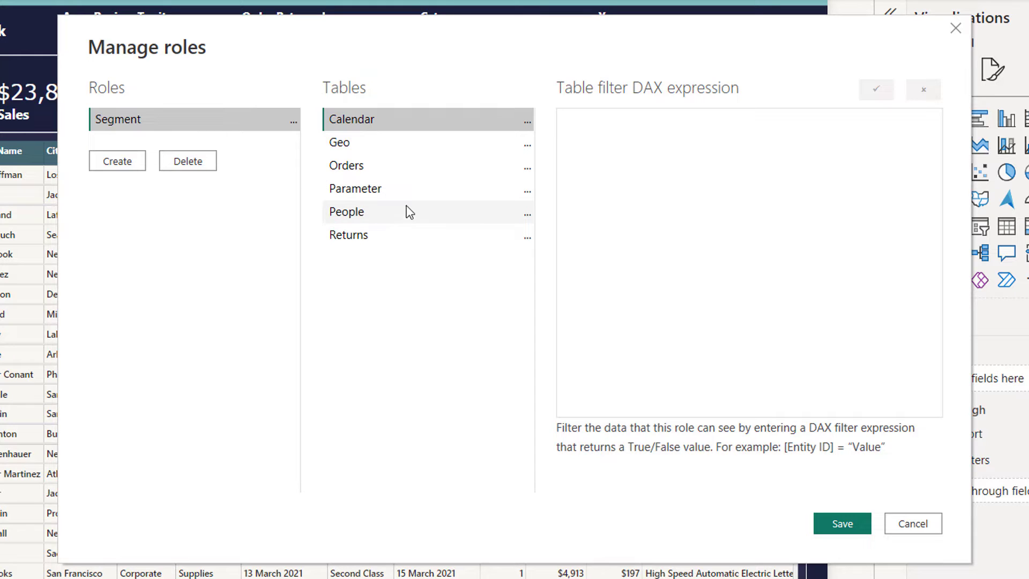
Step: Filter the Parameter table in the Segment role to [Parameter] = "Segment"
left_click(379, 191)
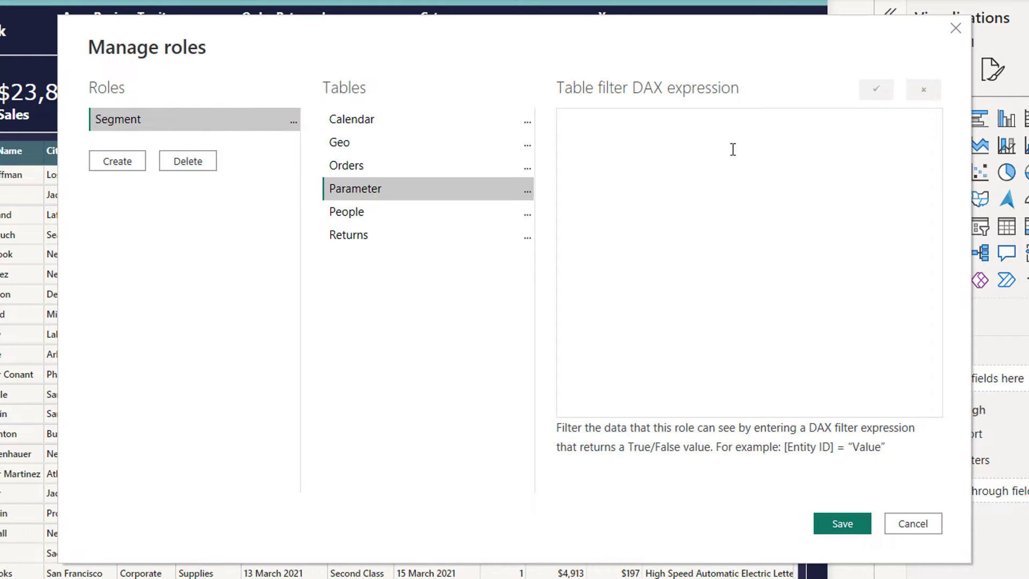
left_click(529, 195)
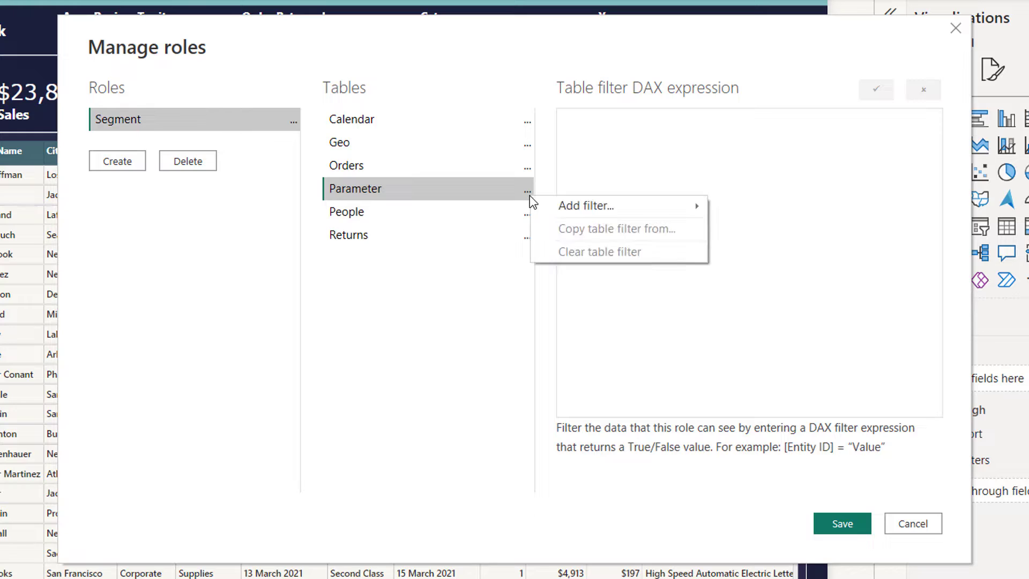
mouse_move(674, 210)
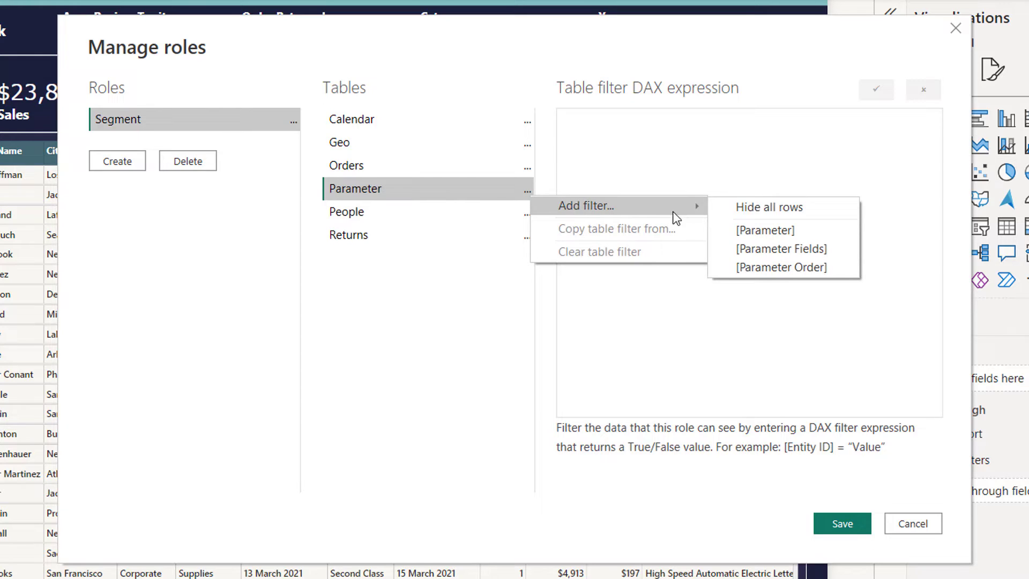
left_click(761, 232)
double_click(689, 132)
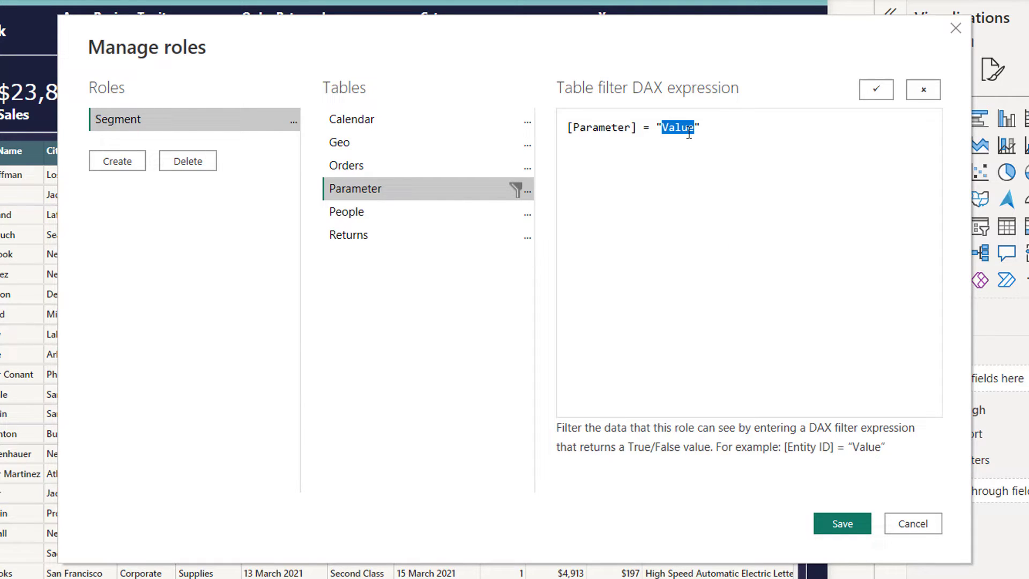
type("Segment")
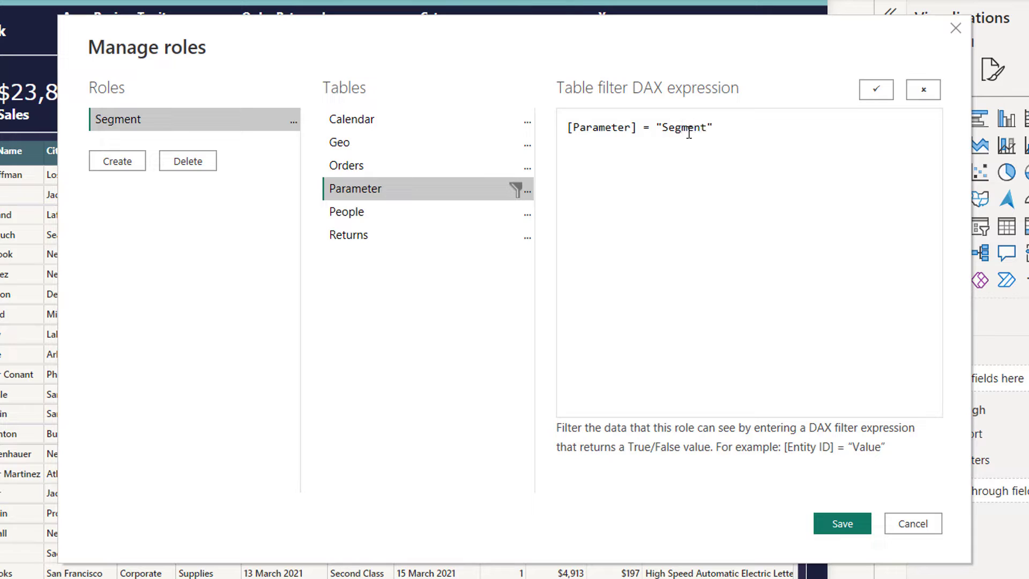
Step: Add a role named SegmentandCity with a [Parameter] filter on the Parameter table
left_click(133, 159)
left_click_drag(220, 38, 444, 56)
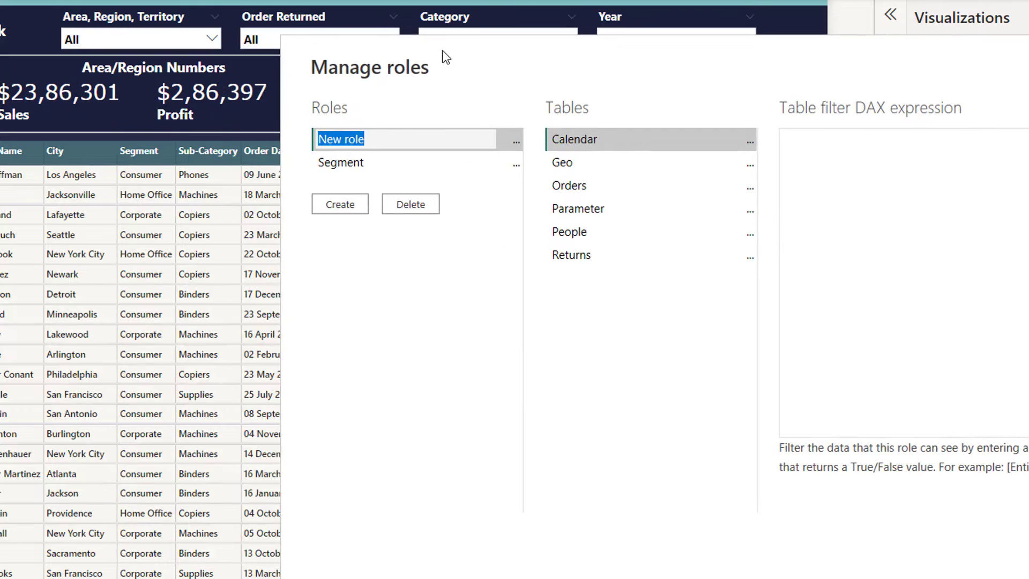
double_click(352, 146)
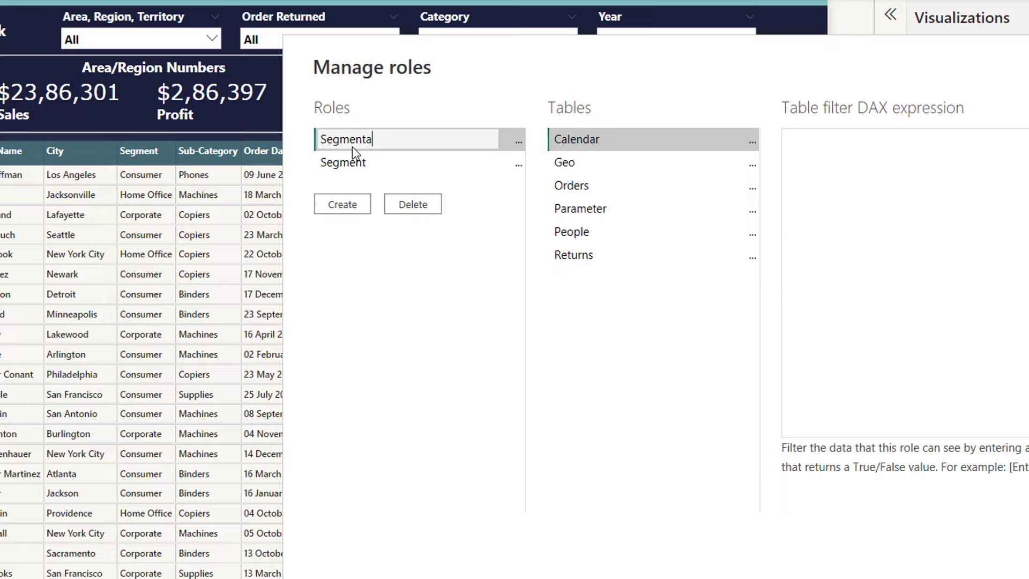
type("SegmentandCity")
left_click(488, 292)
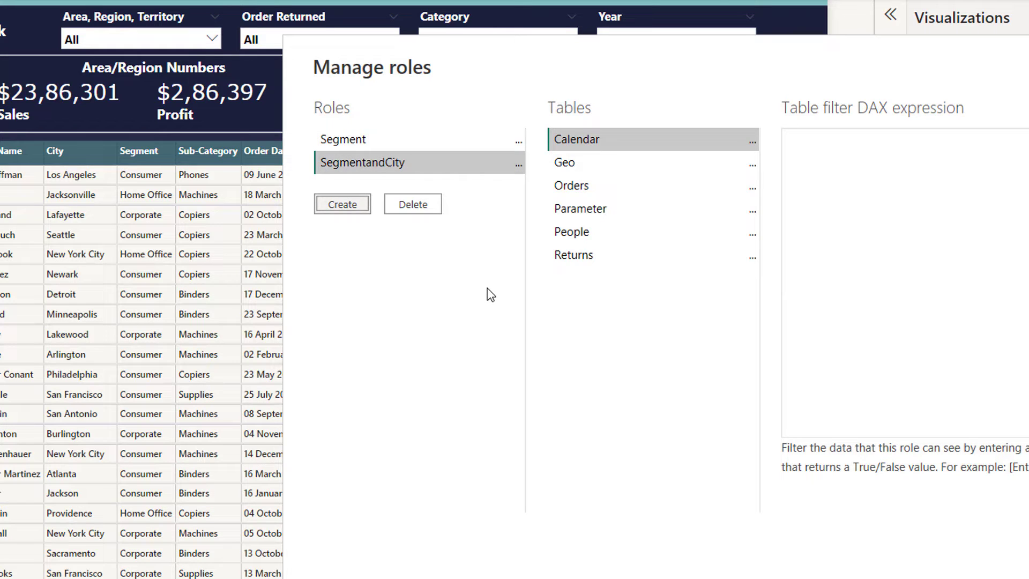
left_click(521, 213)
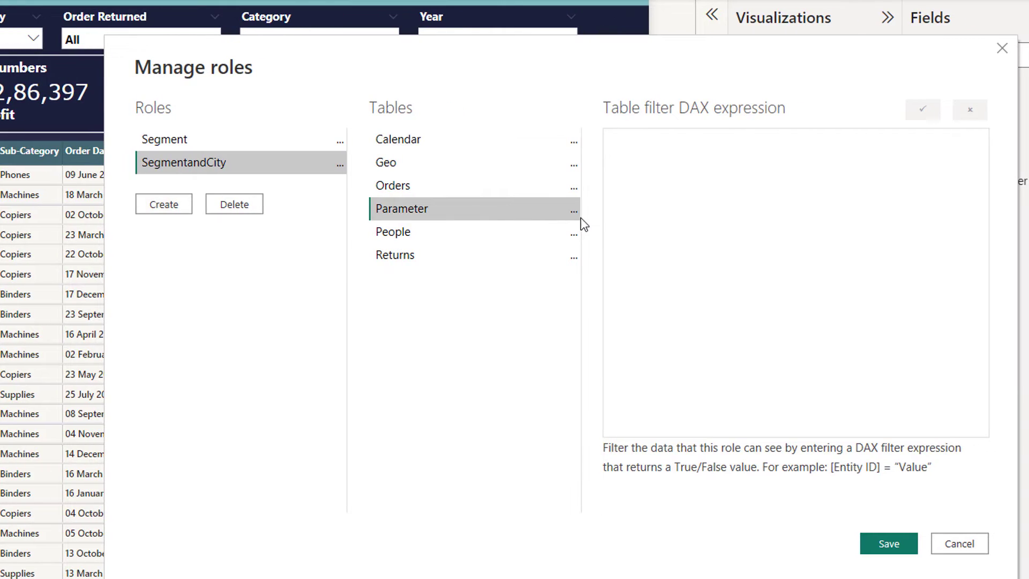
left_click(622, 212)
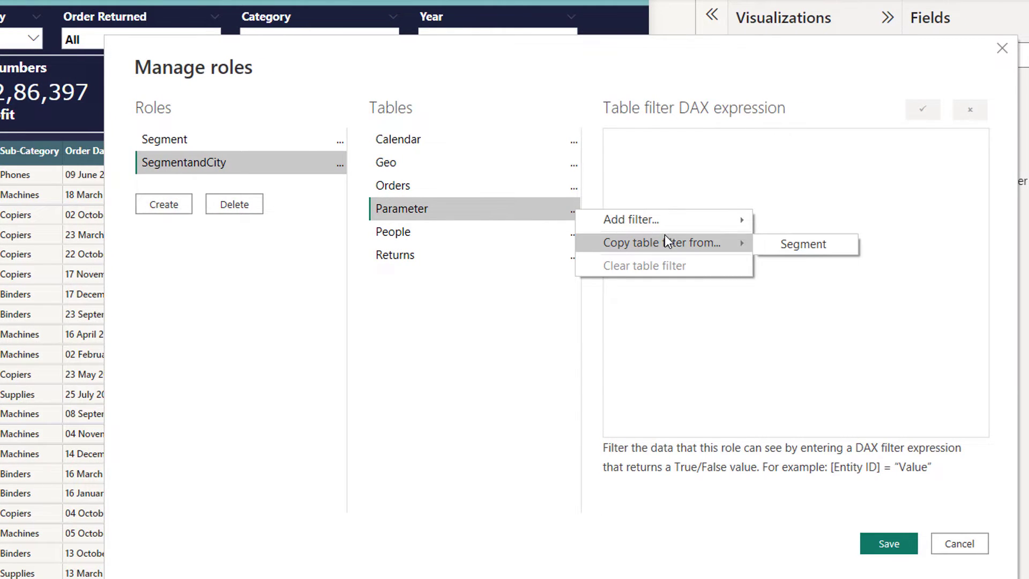
mouse_move(739, 225)
left_click(810, 244)
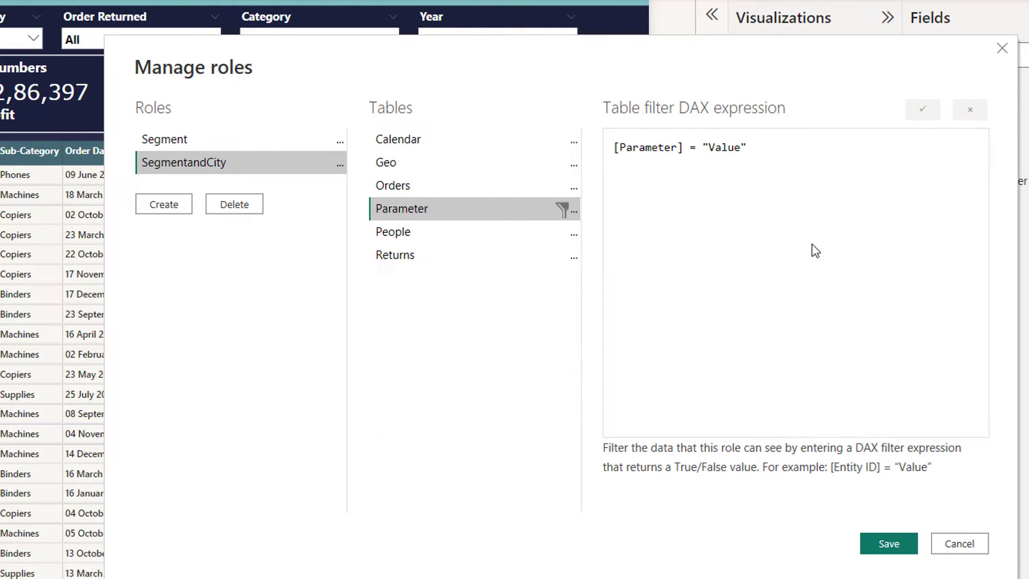
Step: Change the filter to [Parameter] in {"City","Segment"} and save the roles
left_click(697, 148)
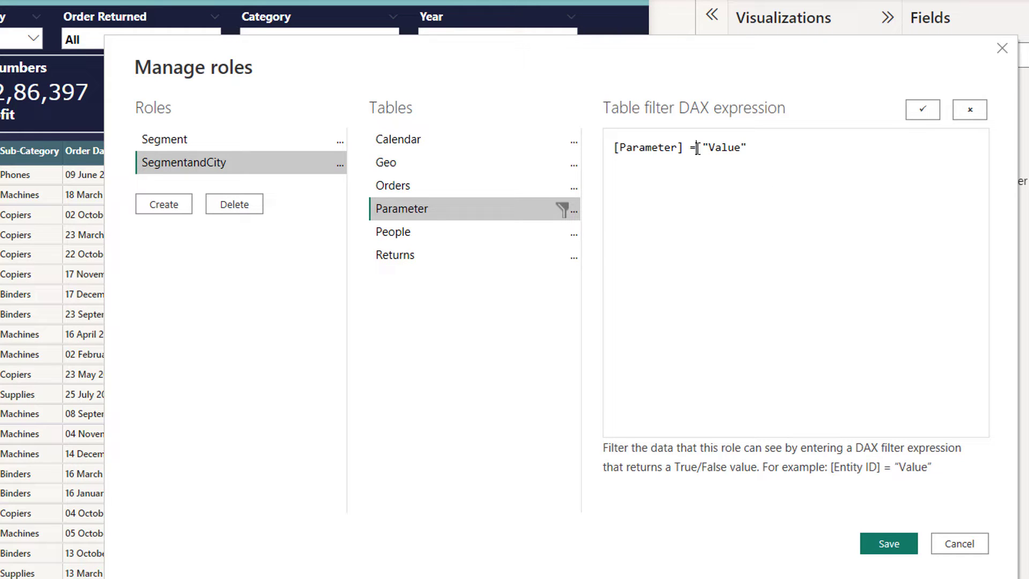
key("BackSpace")
type("in")
key("Right")
type("{")
key("Right")
key("shift+Right")
key("shift+Right")
key("shift+Right")
key("shift+Right")
key("shift+Right")
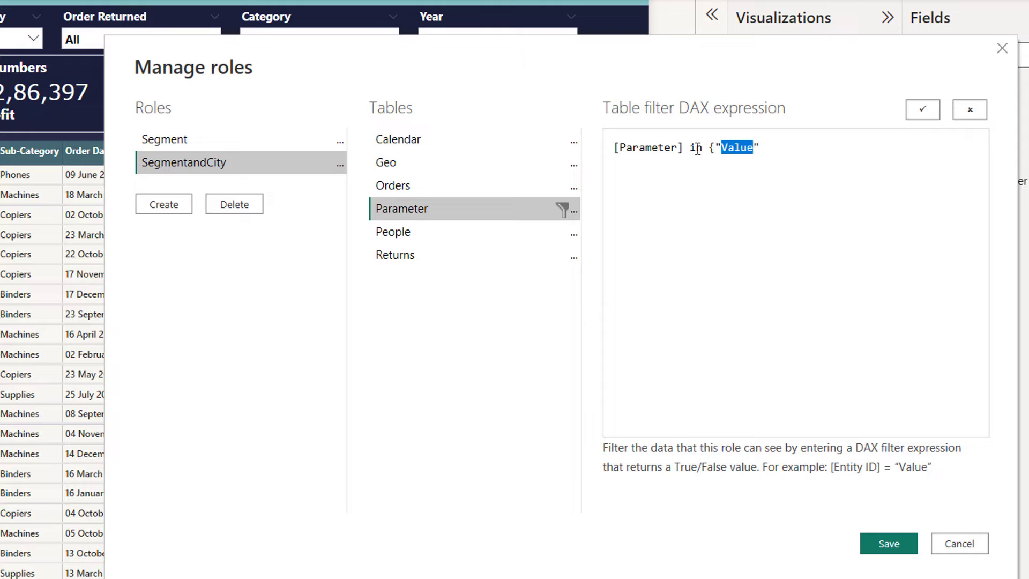
type("City\",\"Segment\"")
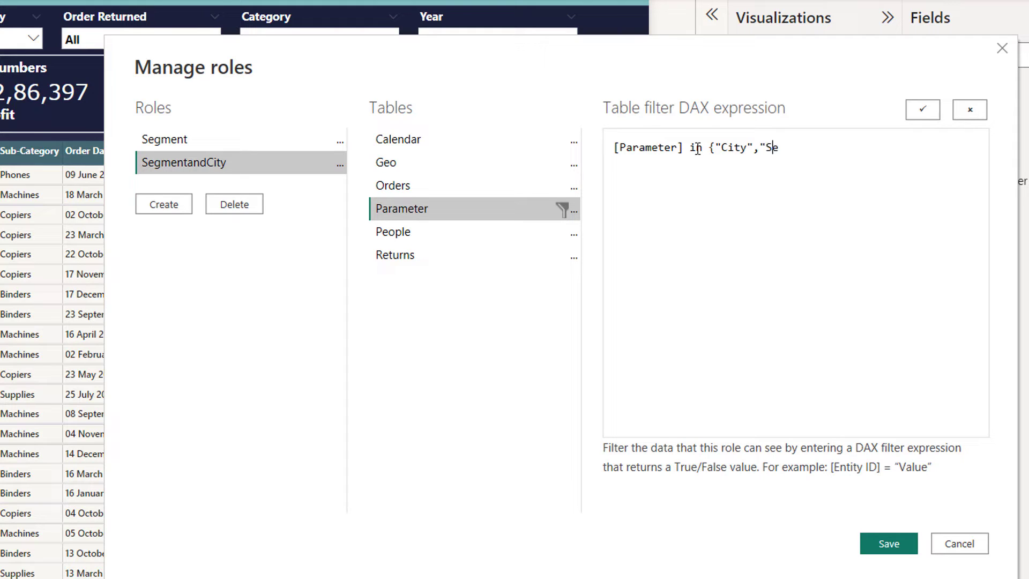
type("}")
left_click(894, 547)
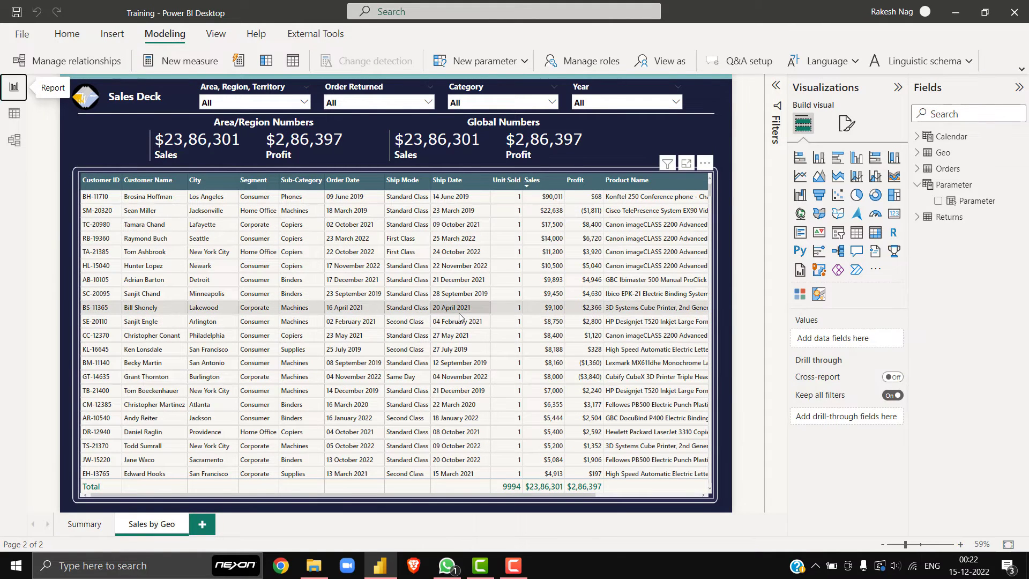
Step: With the sales table selected, tick the Segment role in the View as roles dialog
left_click(711, 184)
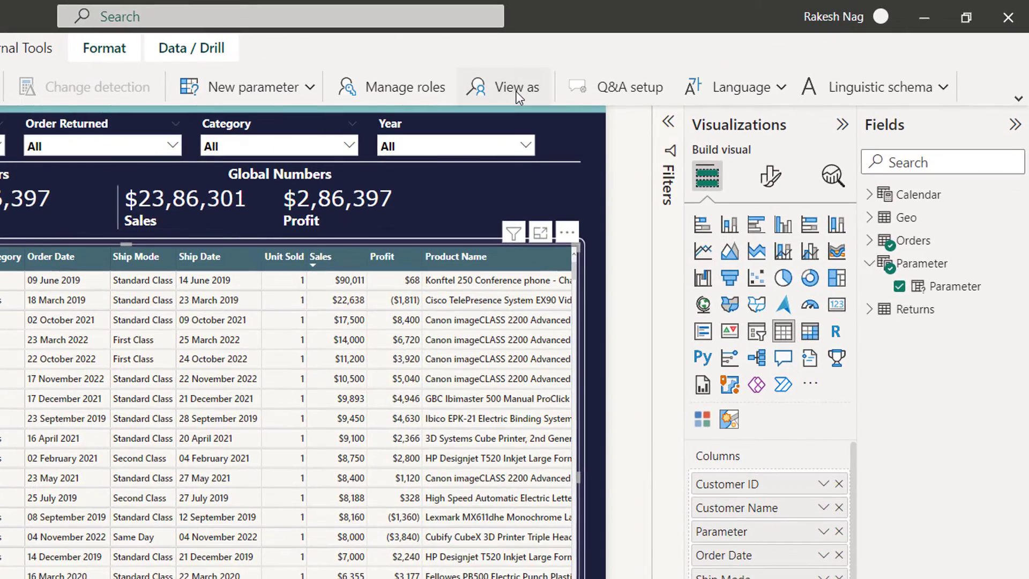
left_click(670, 64)
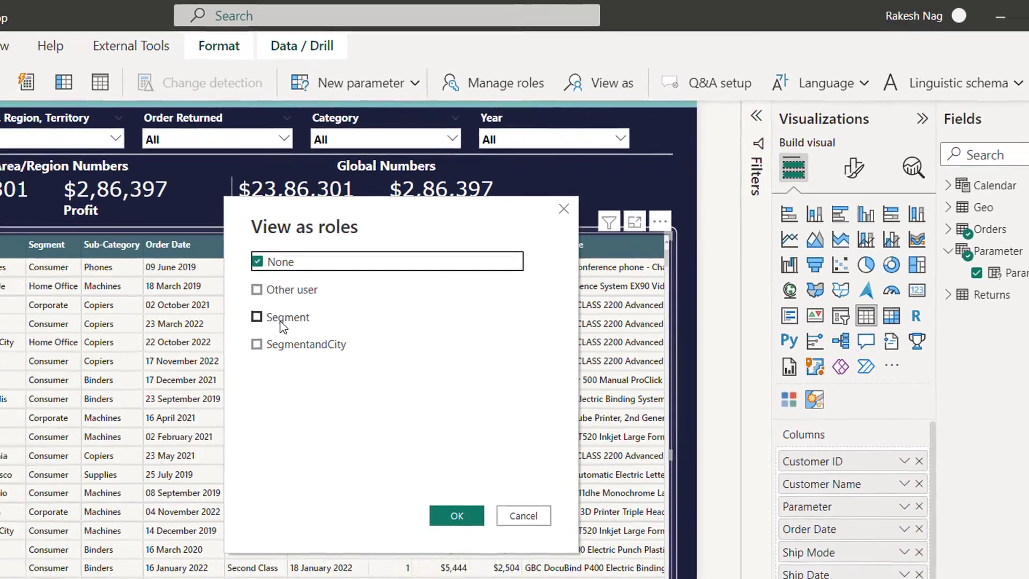
left_click(170, 337)
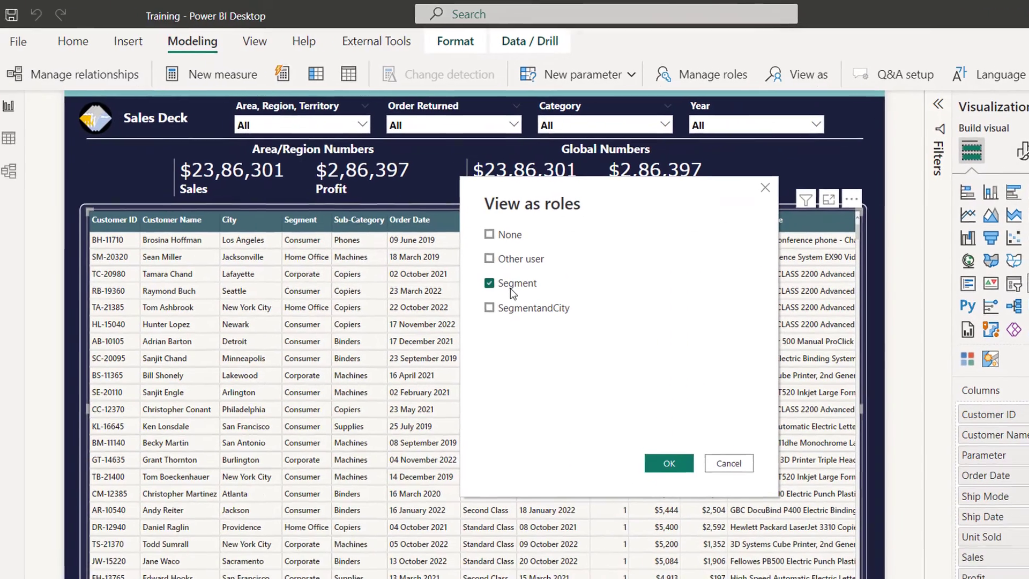
Step: Preview the report as Segment, then switch the preview to the SegmentandCity role only
left_click(675, 462)
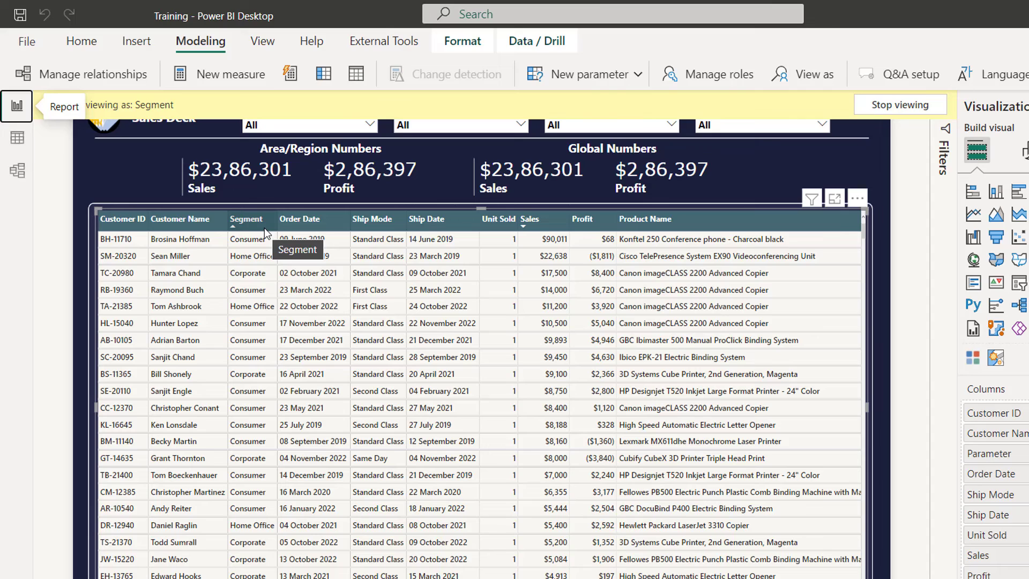
left_click(829, 76)
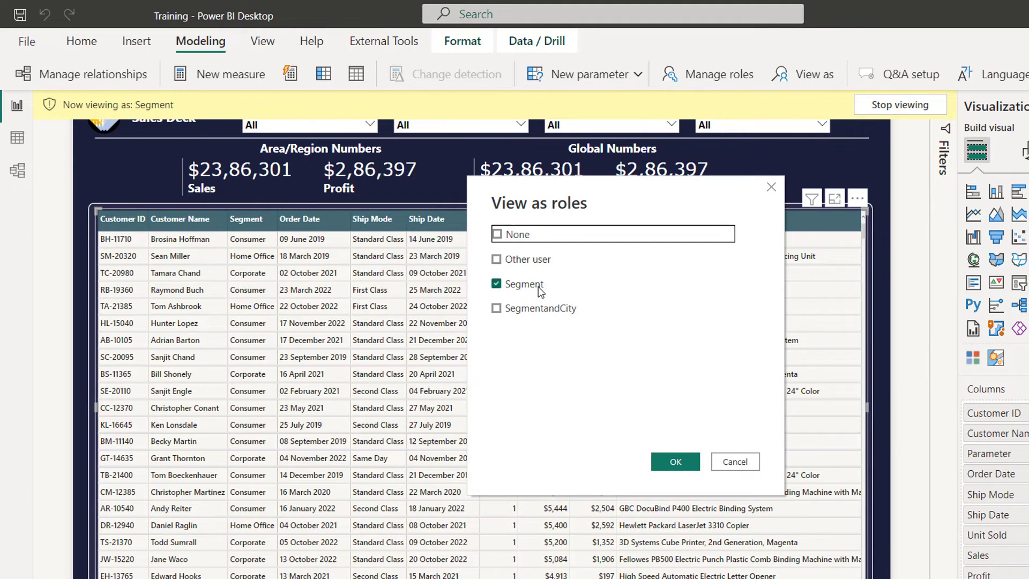
left_click(539, 286)
left_click(538, 310)
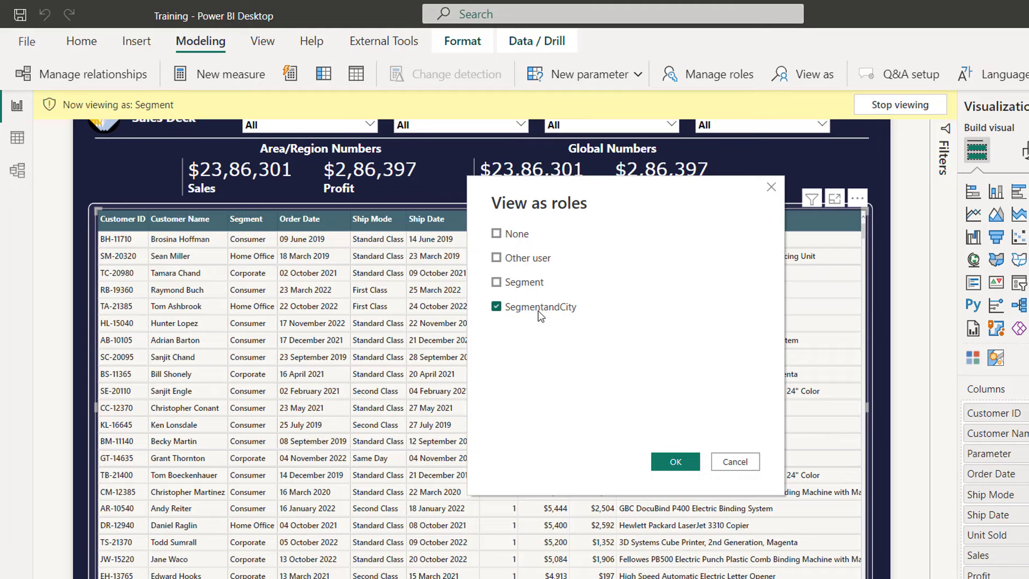
left_click(675, 462)
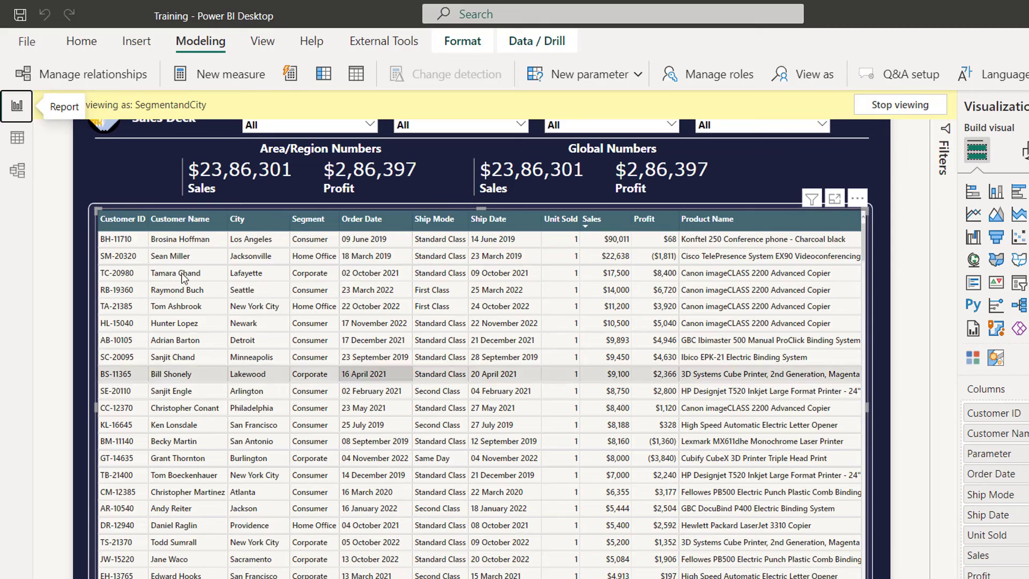